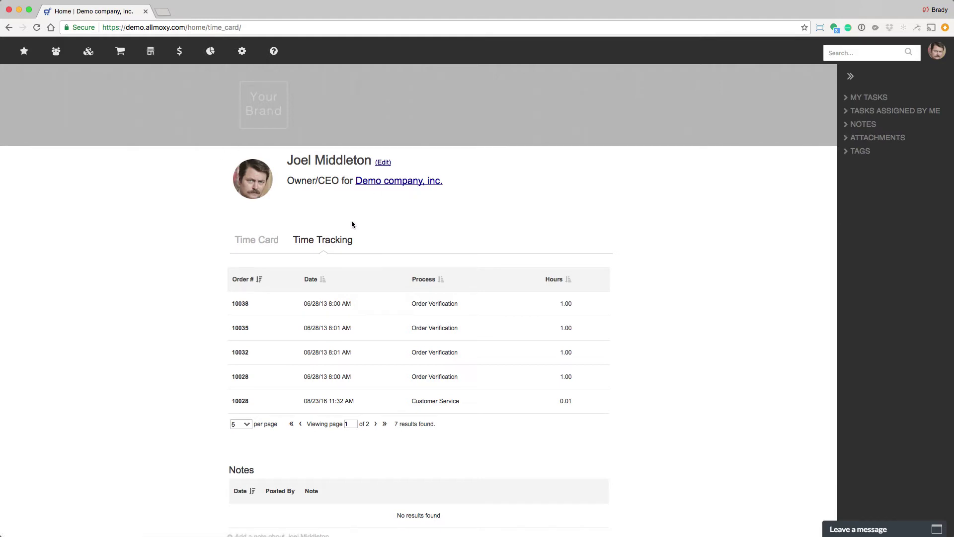
# Open the Demo company, inc. account and display its full contacts list
pyautogui.click(410, 183)
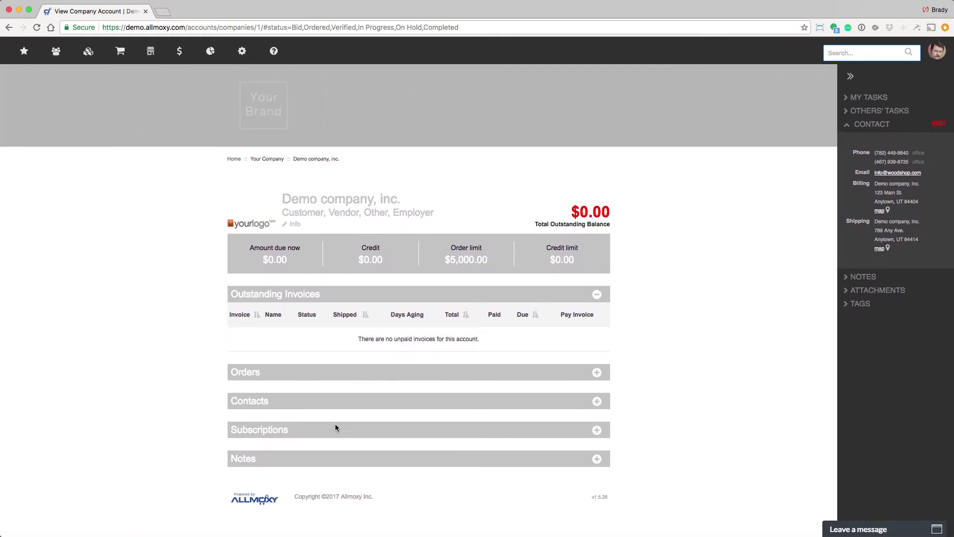
pyautogui.click(285, 406)
pyautogui.scroll(-5, 327, 406)
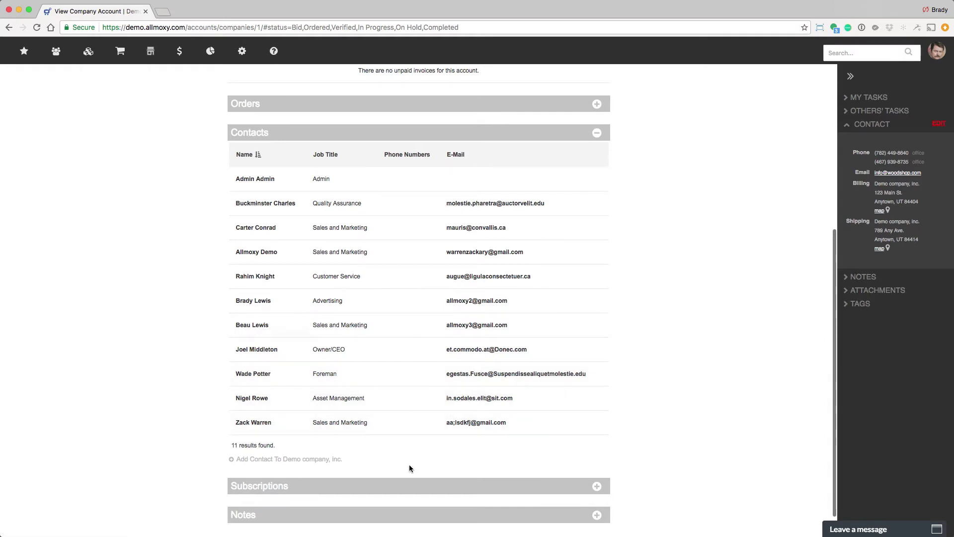
pyautogui.scroll(5, 410, 285)
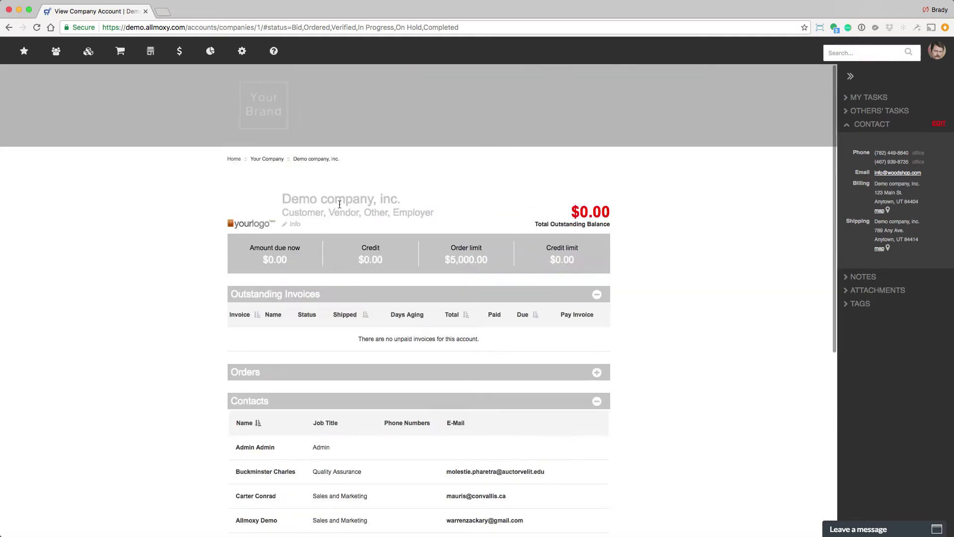
pyautogui.click(276, 470)
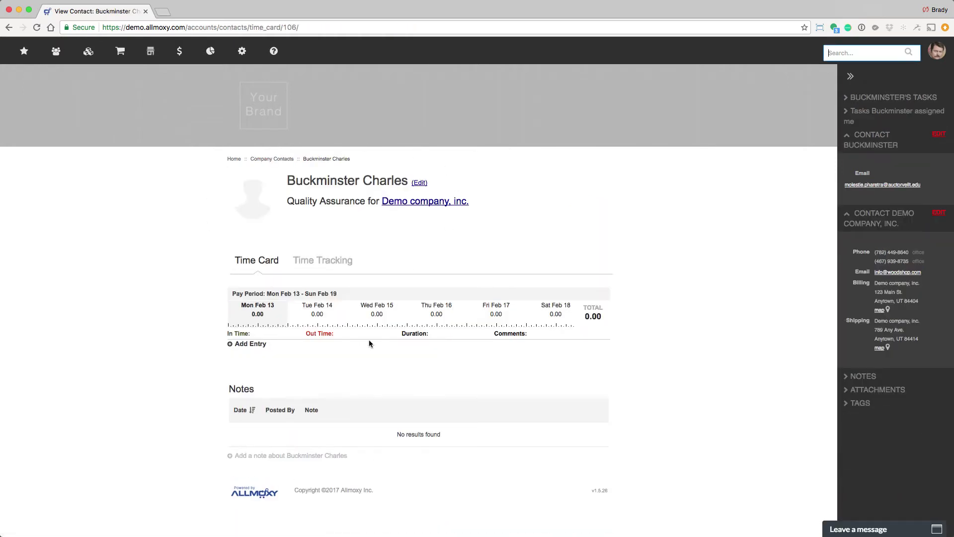
pyautogui.click(418, 182)
pyautogui.hscroll(-5, 417, 183)
pyautogui.hscroll(-5, 417, 184)
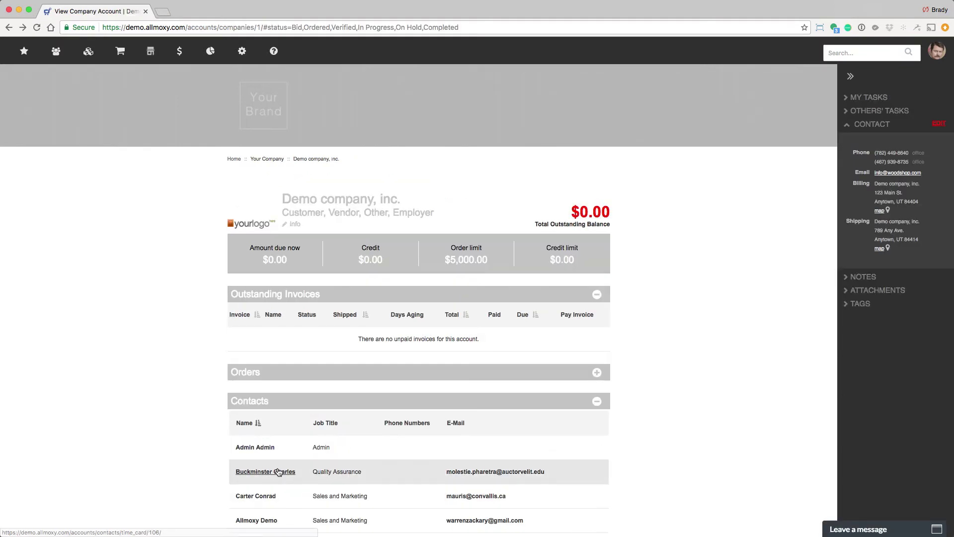
# Open the Quality Assurance contact for editing, enter "fdsafdsafdsfdsafdsa" as the About text and submit the form
pyautogui.moveTo(277, 471)
pyautogui.click(251, 484)
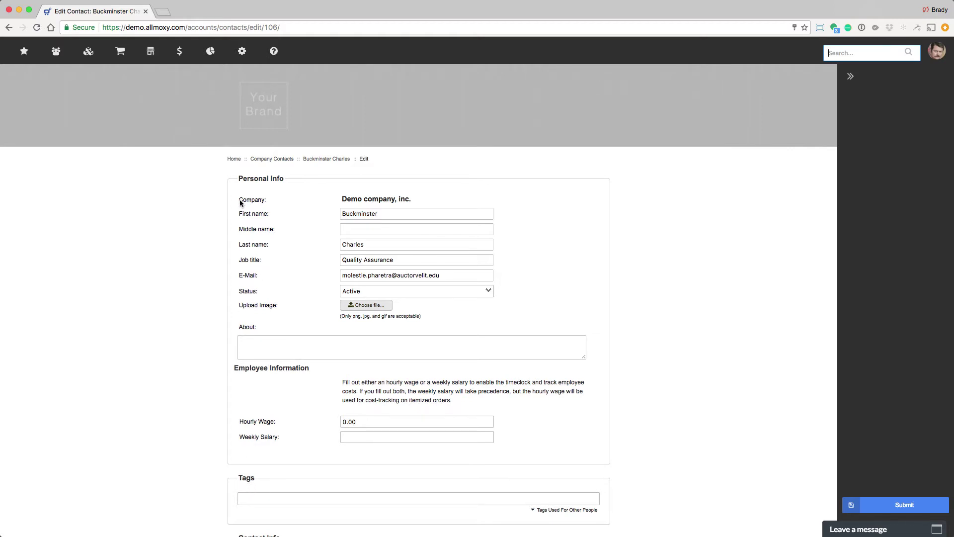
pyautogui.click(258, 343)
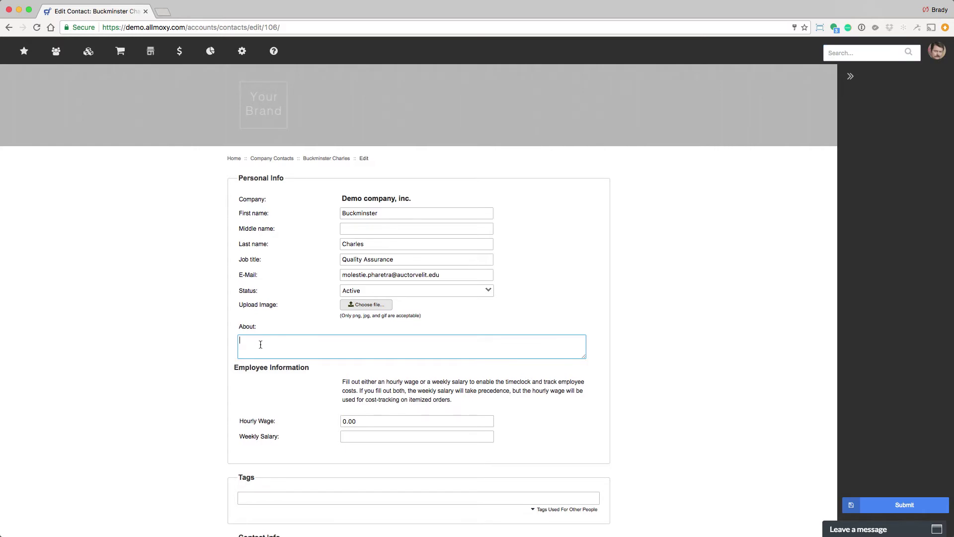
pyautogui.hscroll(-5, 268, 343)
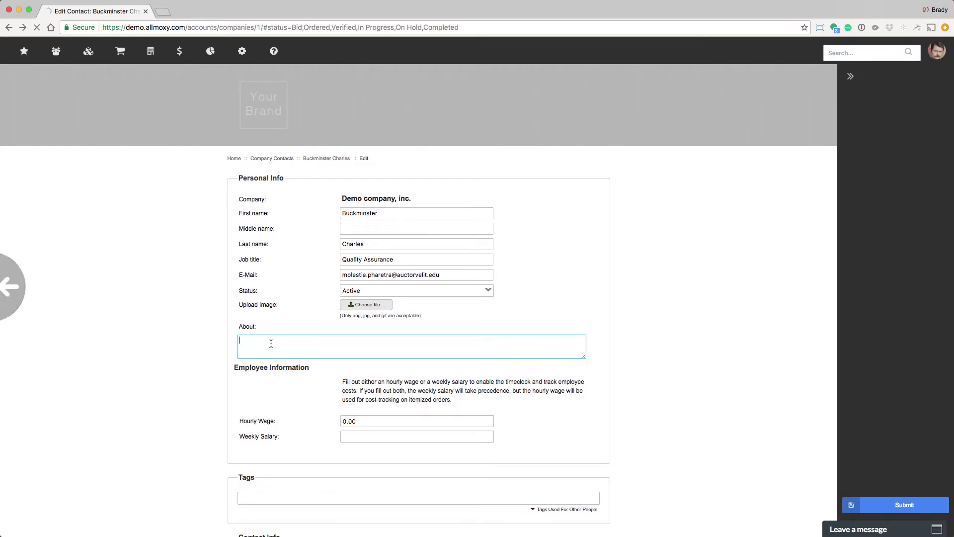
pyautogui.click(270, 343)
pyautogui.write('fdsafdsaf')
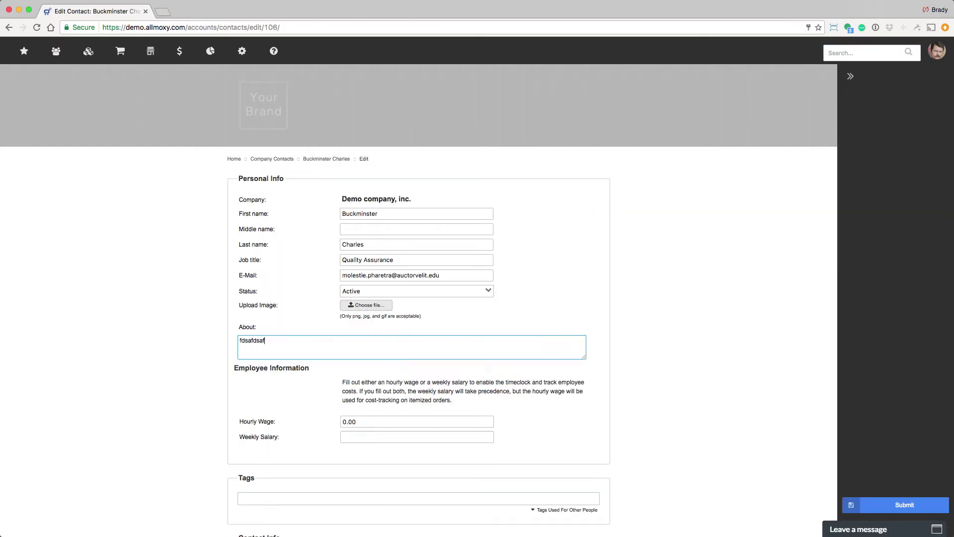
pyautogui.write('dsfdsafdsa')
pyautogui.click(906, 505)
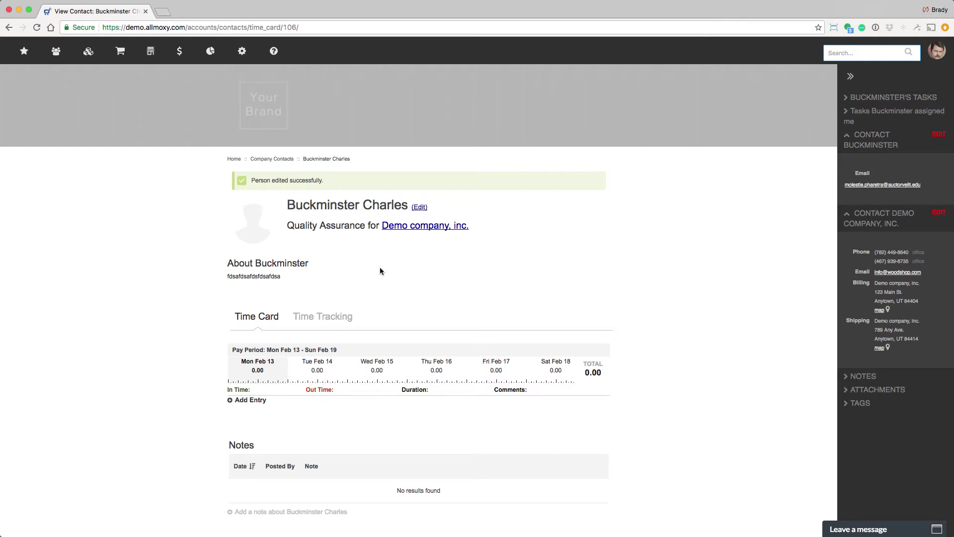
# Reopen the contact for editing and review the employee wage instructions, tags, contact info and user account sections
pyautogui.click(419, 206)
pyautogui.moveTo(341, 248); pyautogui.dragTo(455, 267)
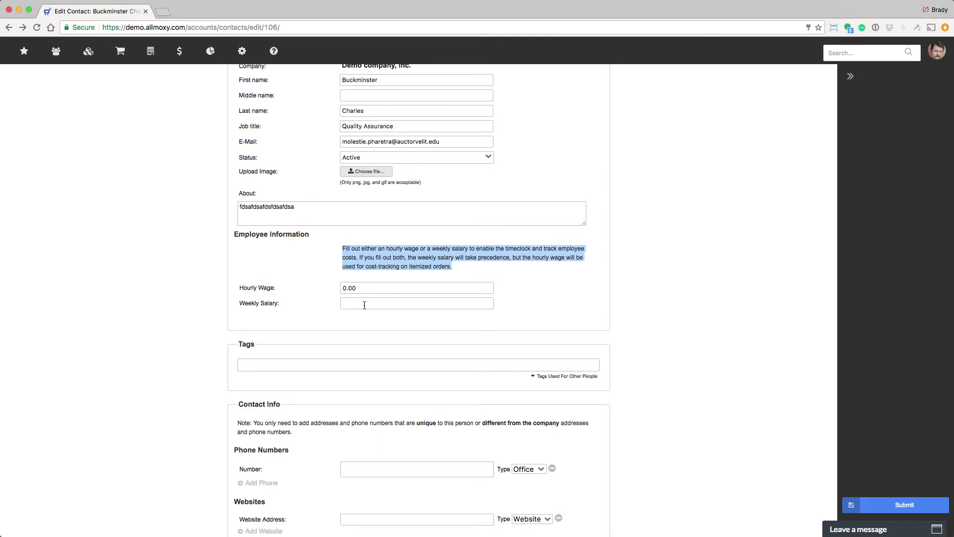
pyautogui.scroll(-5, 364, 305)
pyautogui.click(263, 259)
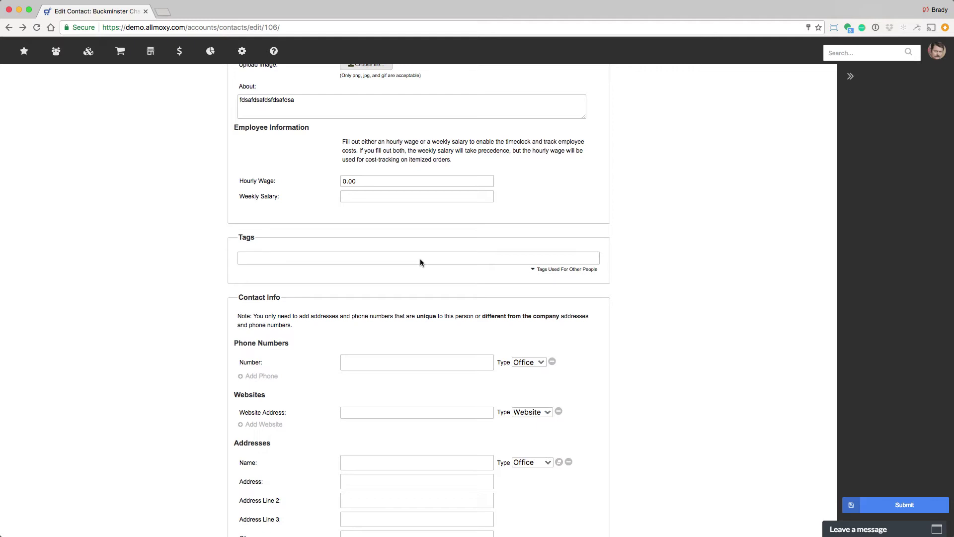
pyautogui.scroll(-5, 419, 259)
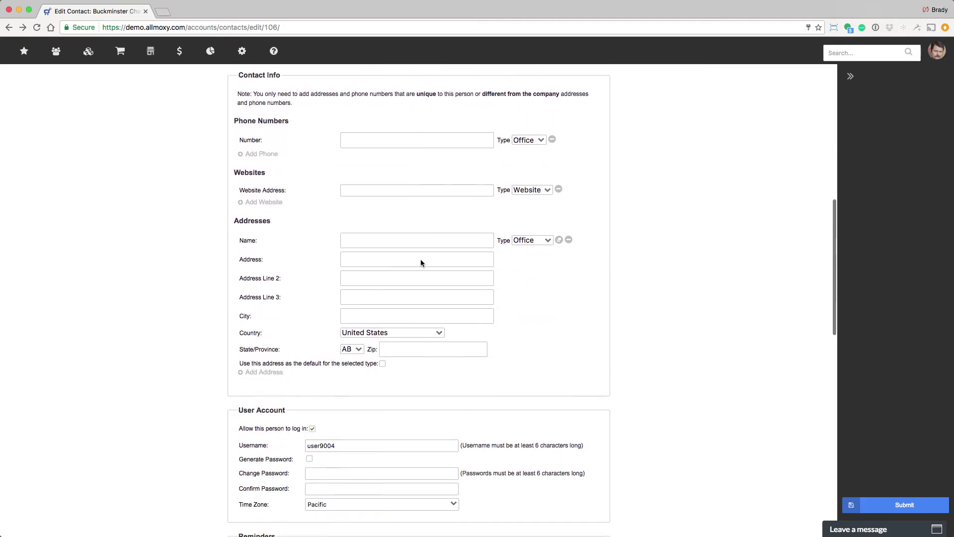
pyautogui.scroll(-7, 420, 262)
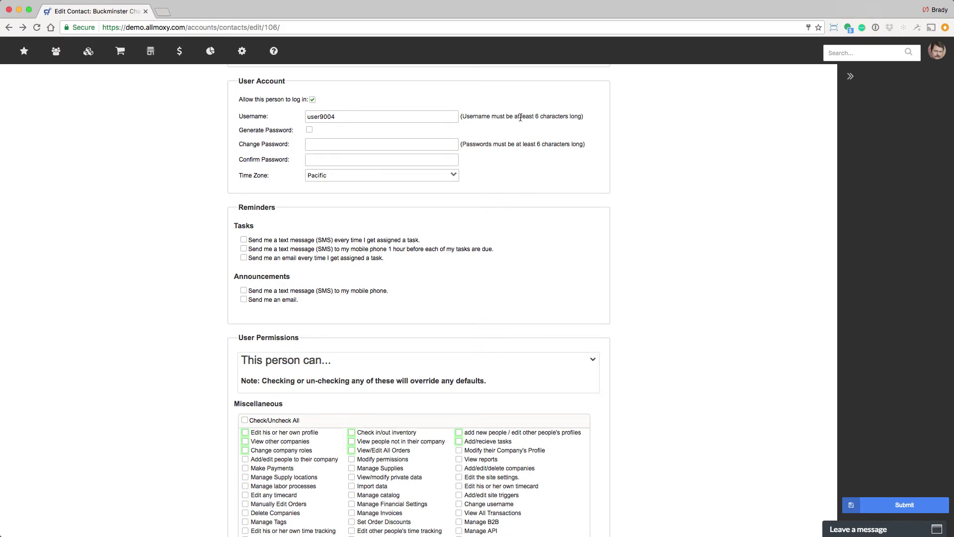
# Try the Generate Password option for the contact's user account and switch it back off
pyautogui.click(308, 130)
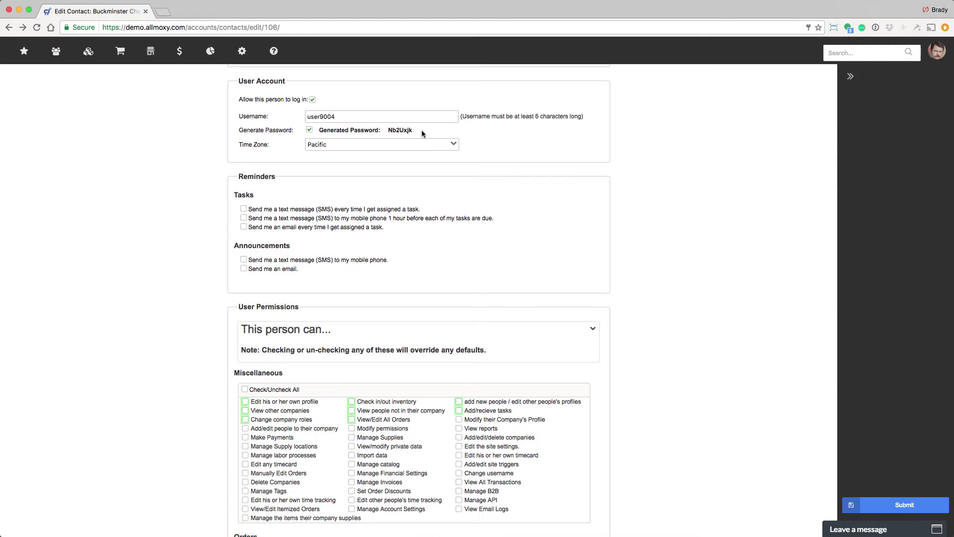
pyautogui.click(309, 130)
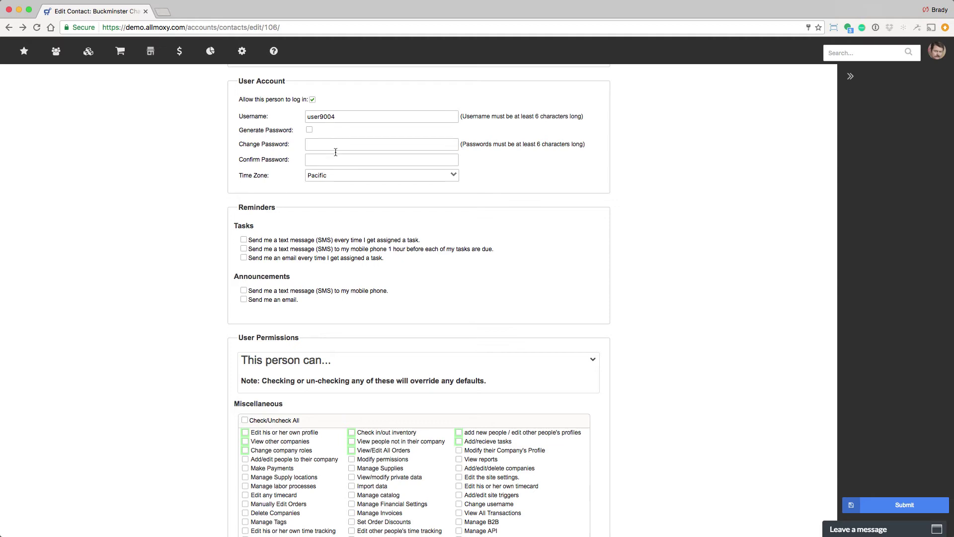
# Grant the contact the Edit any timecard, Import data and Add/edit site triggers permissions
pyautogui.scroll(-1, 336, 156)
pyautogui.scroll(-5, 337, 157)
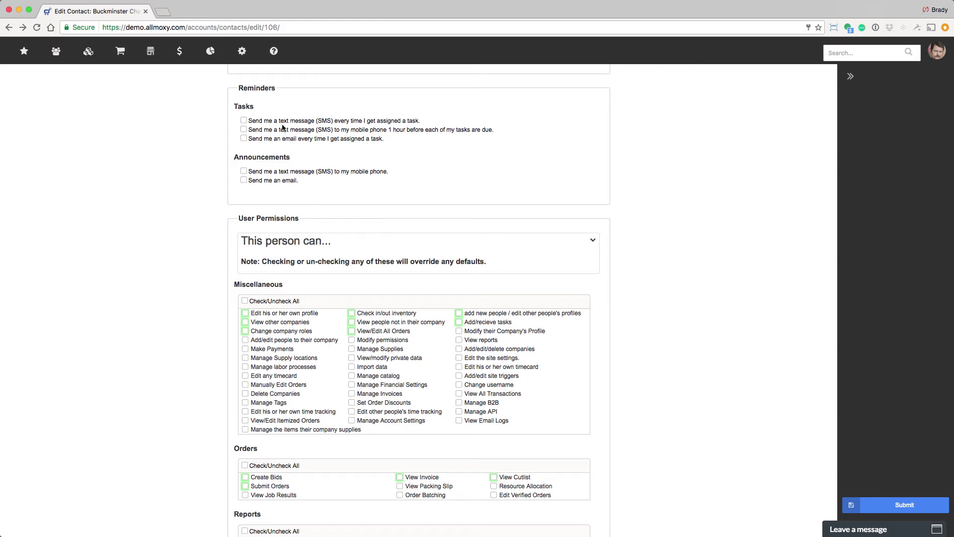
pyautogui.scroll(-3, 315, 177)
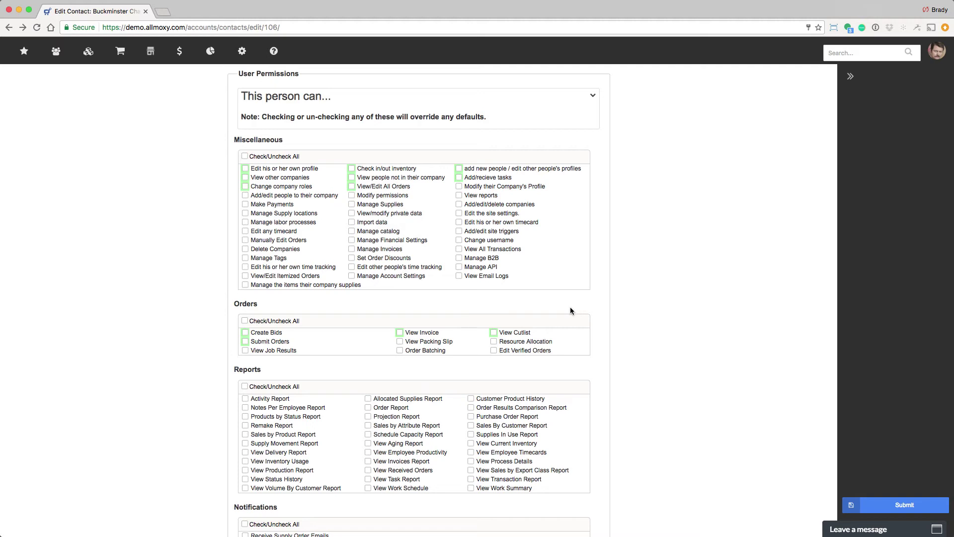
pyautogui.click(245, 231)
pyautogui.click(459, 232)
pyautogui.scroll(-3, 338, 354)
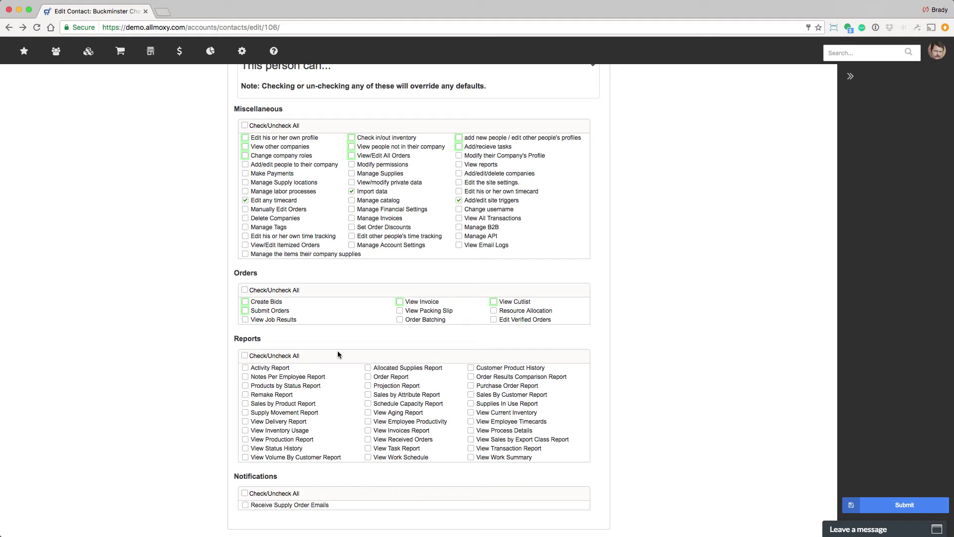
# Mark the Change company roles, Add/edit people to their company and Make Payments permissions for the contact
pyautogui.click(245, 156)
pyautogui.click(245, 165)
pyautogui.click(245, 173)
pyautogui.scroll(-3, 321, 223)
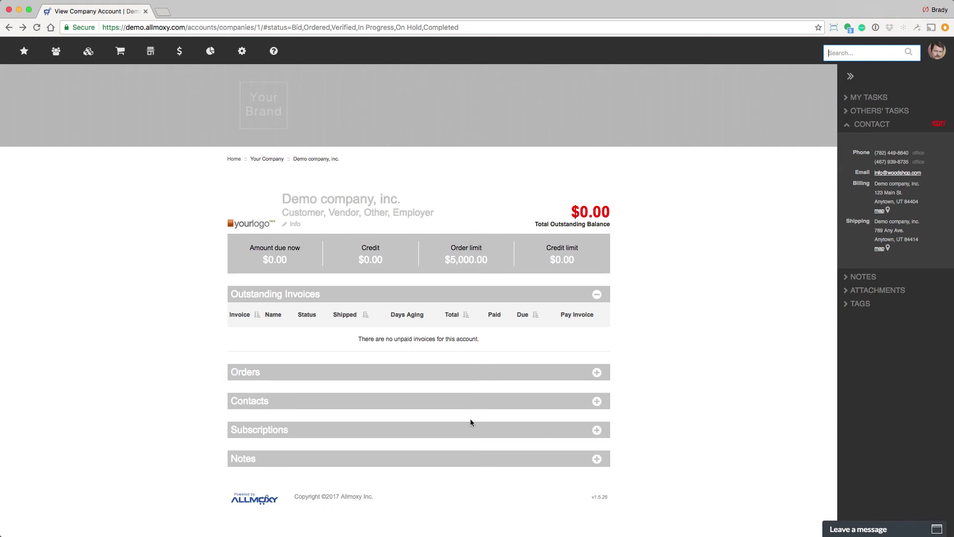
# Open a blank new-contact form from the contacts list of Demo company, inc
pyautogui.click(459, 405)
pyautogui.scroll(-6, 461, 408)
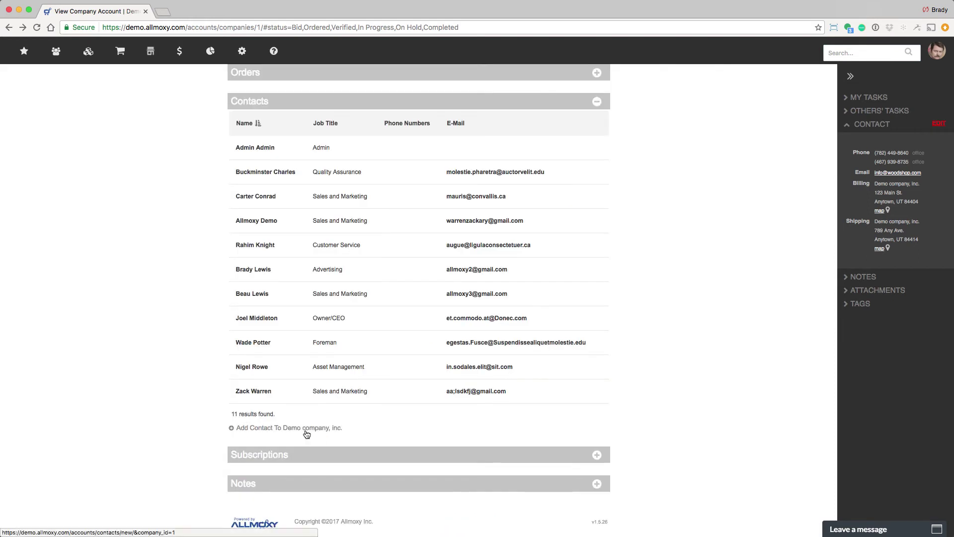
pyautogui.click(305, 432)
# Start adding a new company contact through the site-wide navigation instead of the company's account page
pyautogui.moveTo(55, 55)
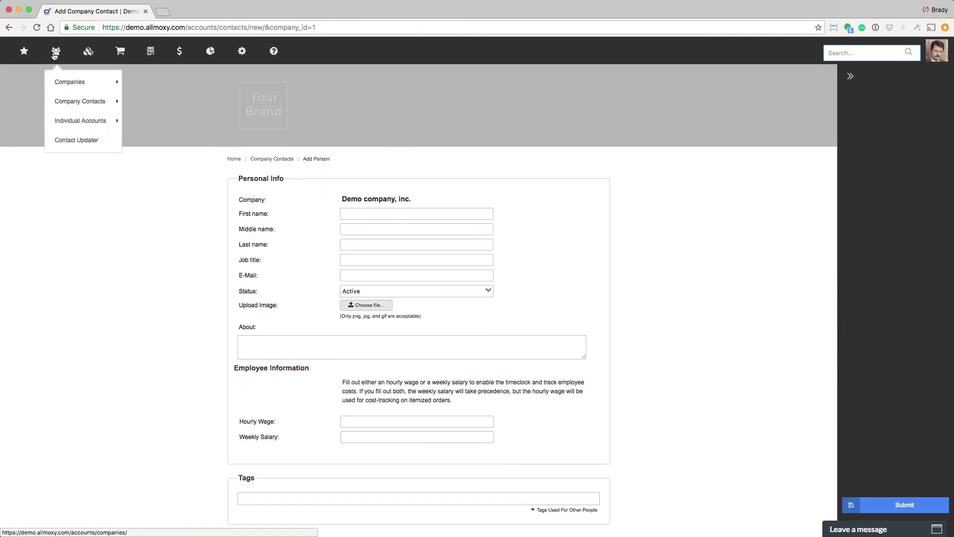
pyautogui.moveTo(70, 104)
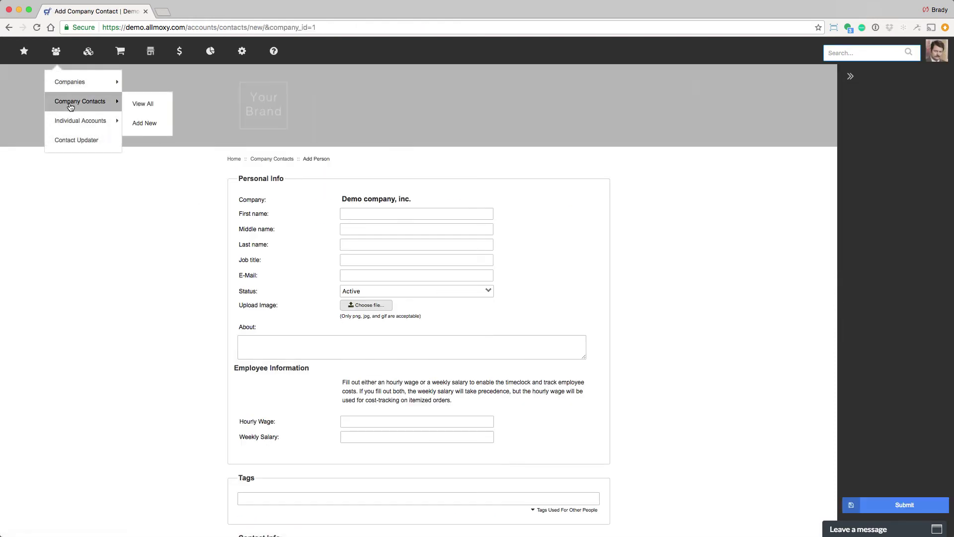
pyautogui.click(144, 123)
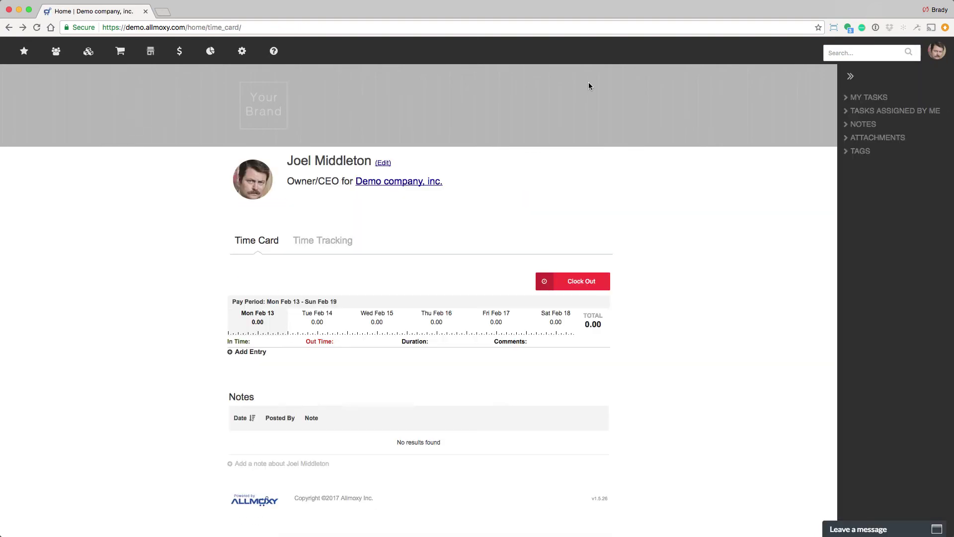
# Open the Import Data settings and choose Company Contacts as the kind of data to import
pyautogui.moveTo(243, 57)
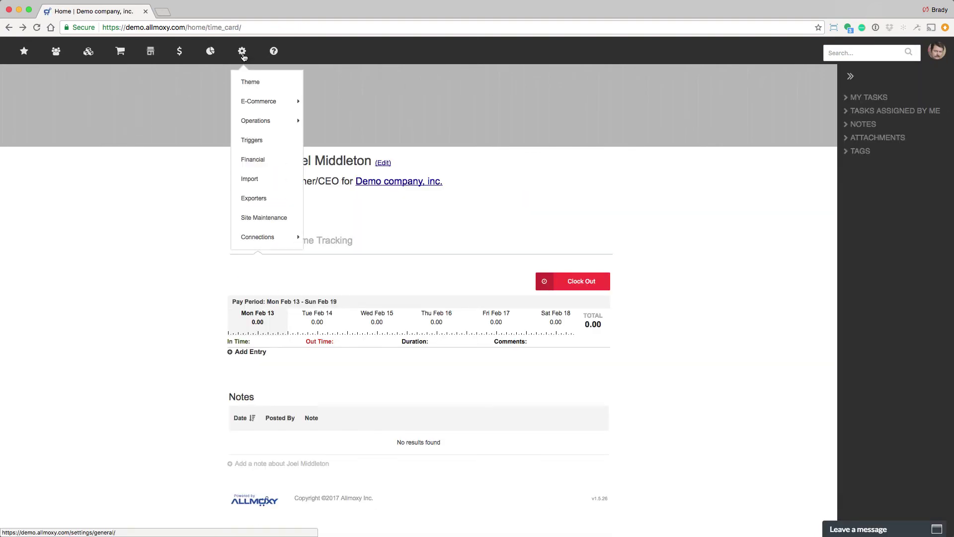
pyautogui.click(252, 179)
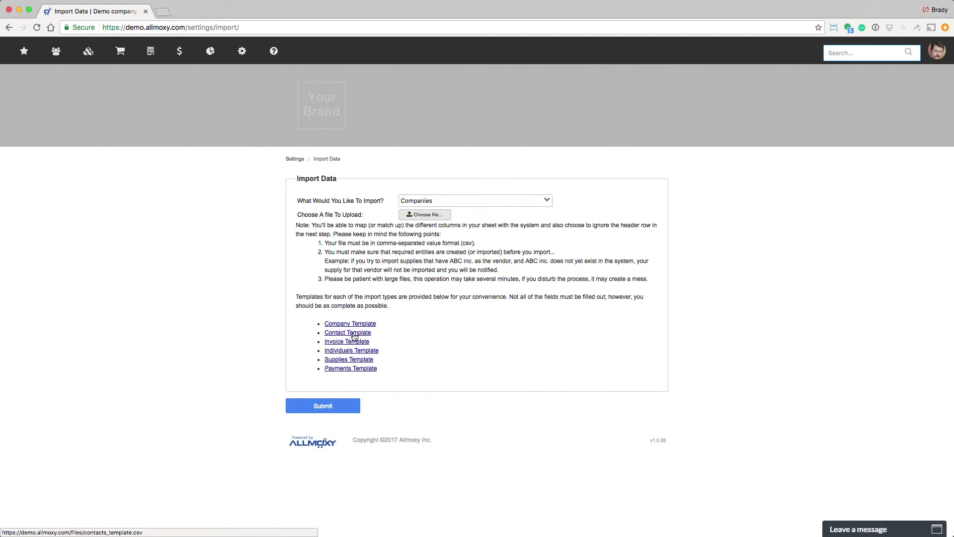
pyautogui.click(442, 201)
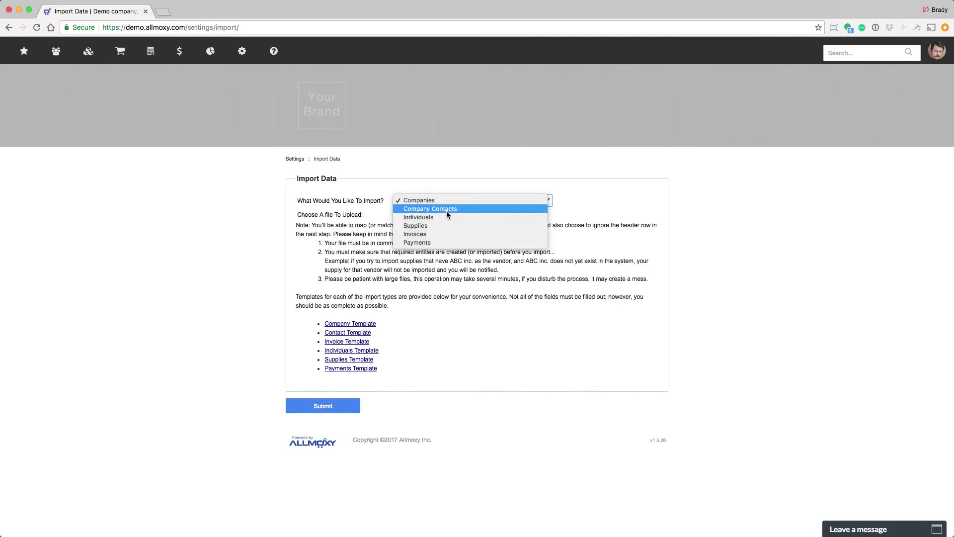
pyautogui.click(446, 209)
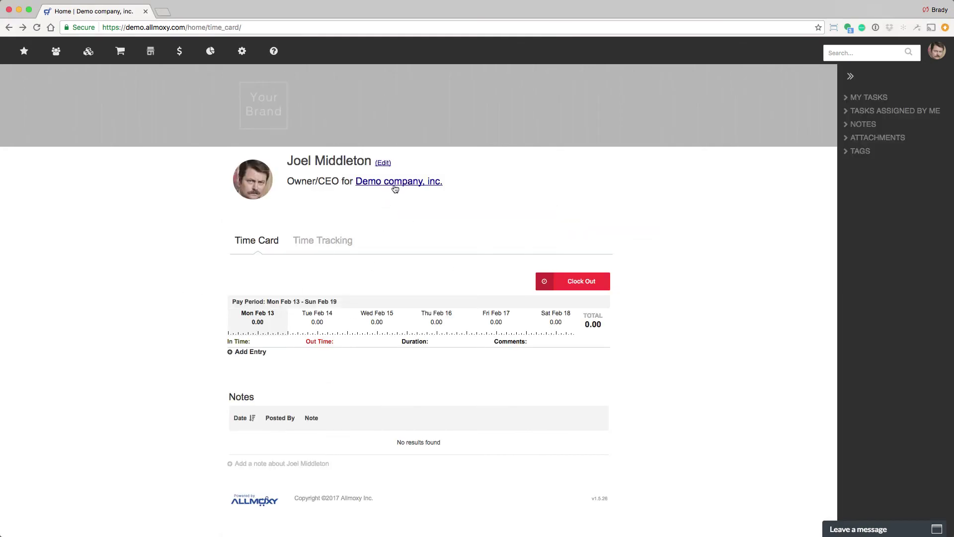
# Open the Demo company, inc. account and find its company ID in the page address
pyautogui.click(395, 185)
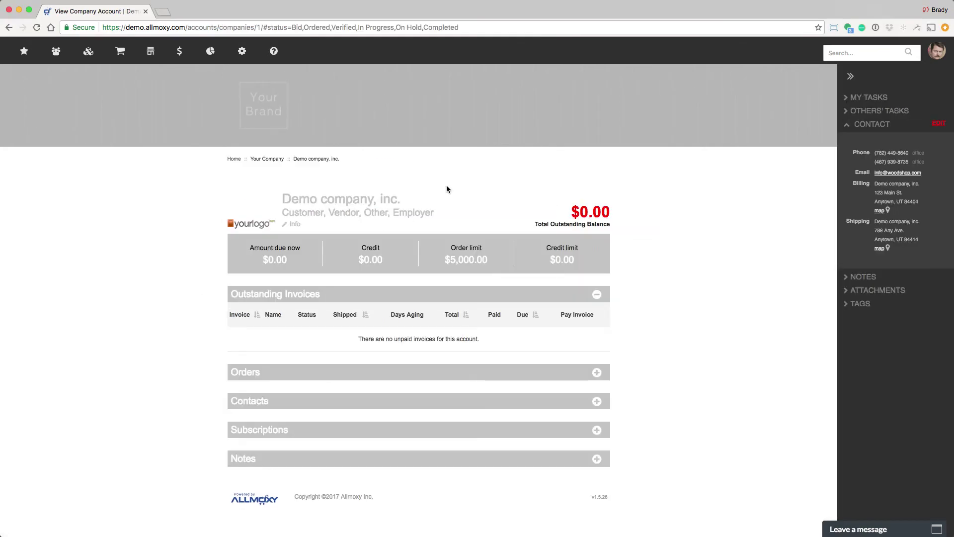
pyautogui.click(261, 27)
pyautogui.click(261, 26)
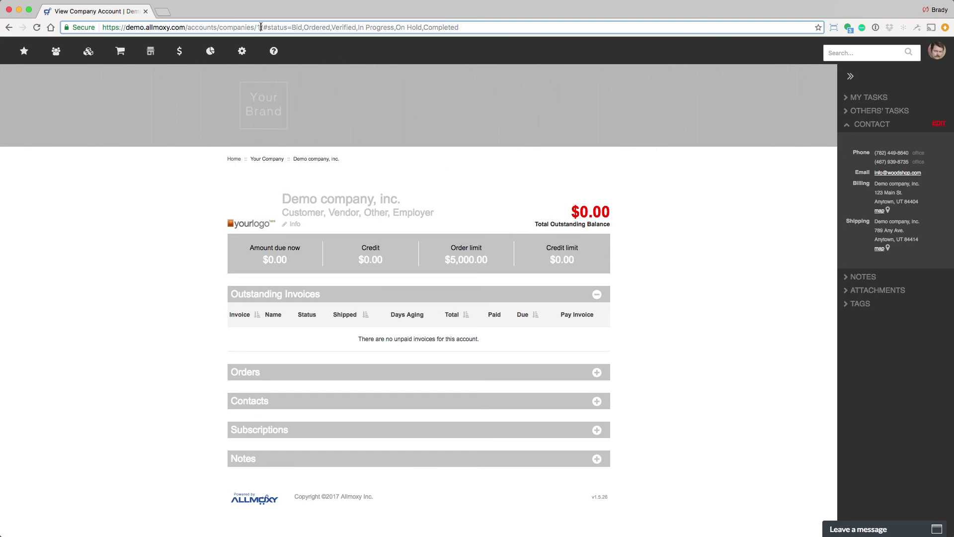
pyautogui.doubleClick(259, 27)
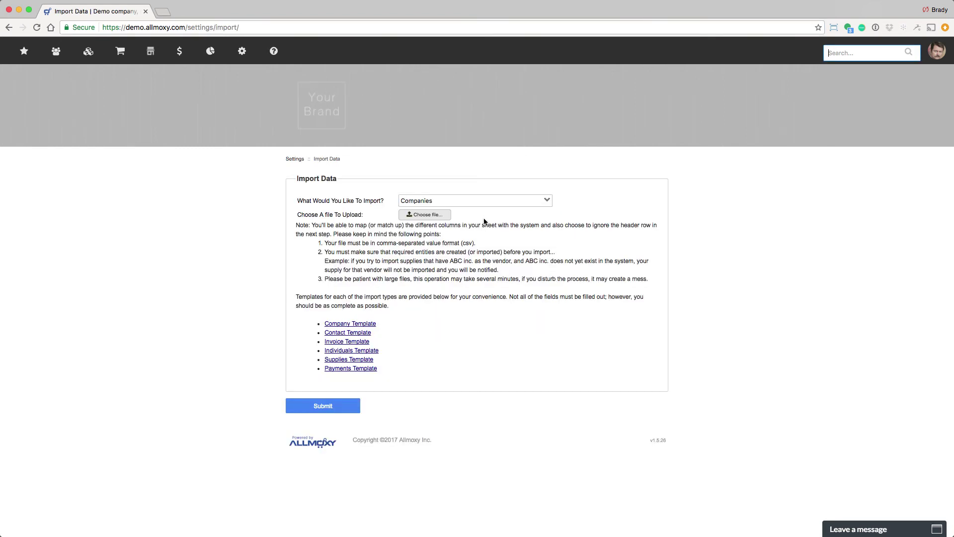
# Select Company Contacts as the import type on the Import Data page again
pyautogui.click(486, 202)
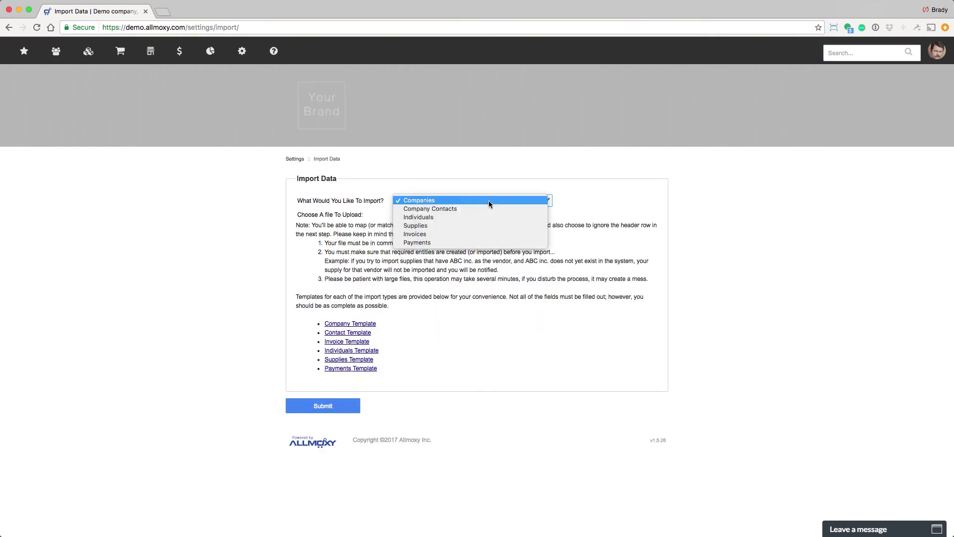
pyautogui.click(484, 210)
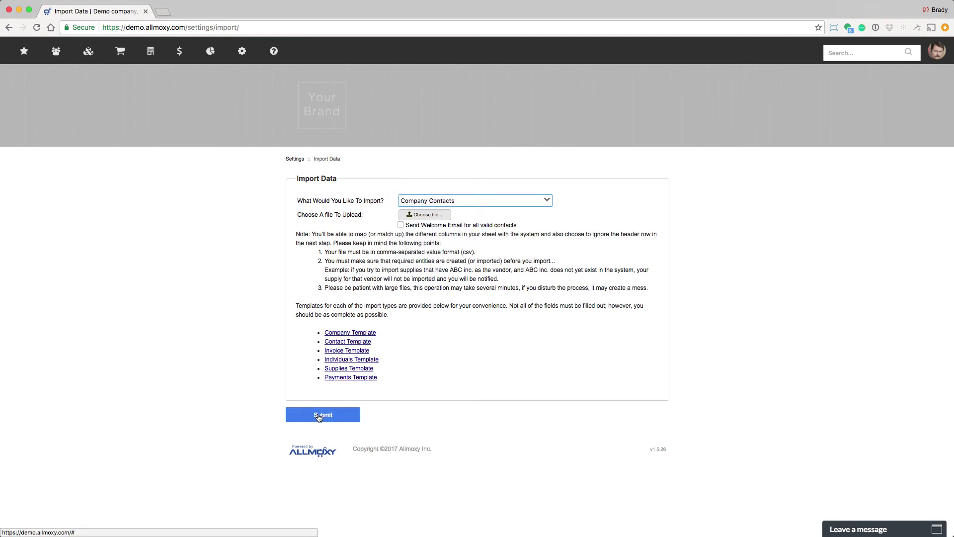
# Switch to the contacts_template spreadsheet, examine its column headers from last name to home state, and return to the Import Data page
pyautogui.press('super+Tab')
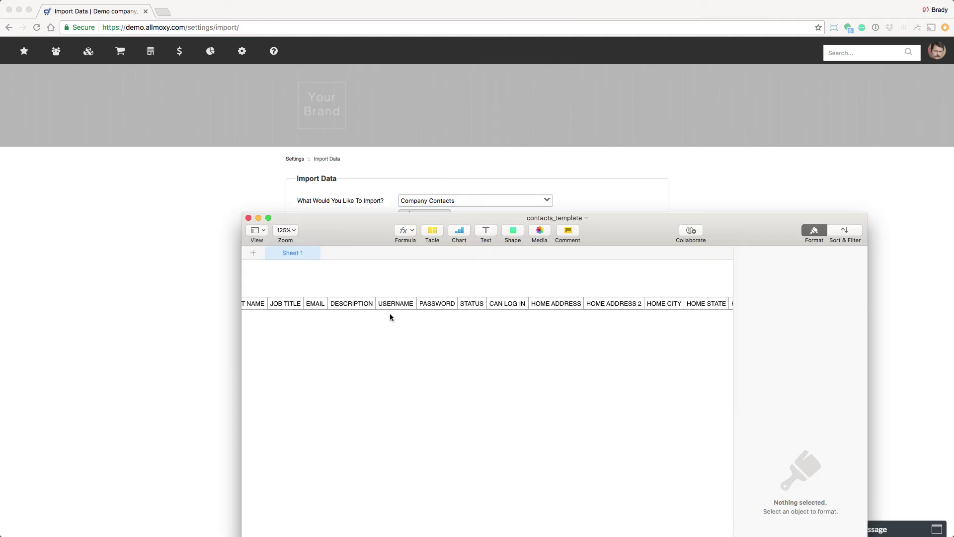
pyautogui.hscroll(1, 448, 304)
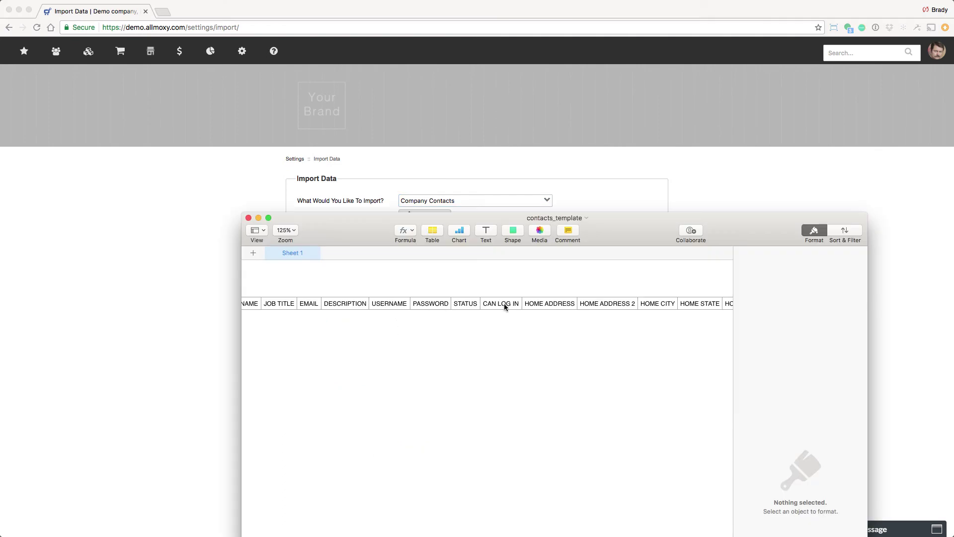
pyautogui.hscroll(-2, 511, 345)
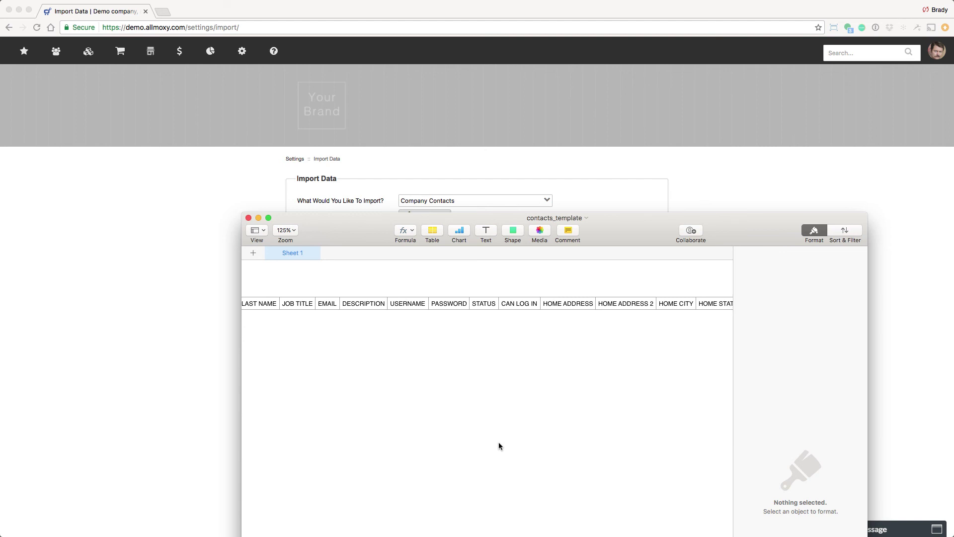
pyautogui.click(161, 368)
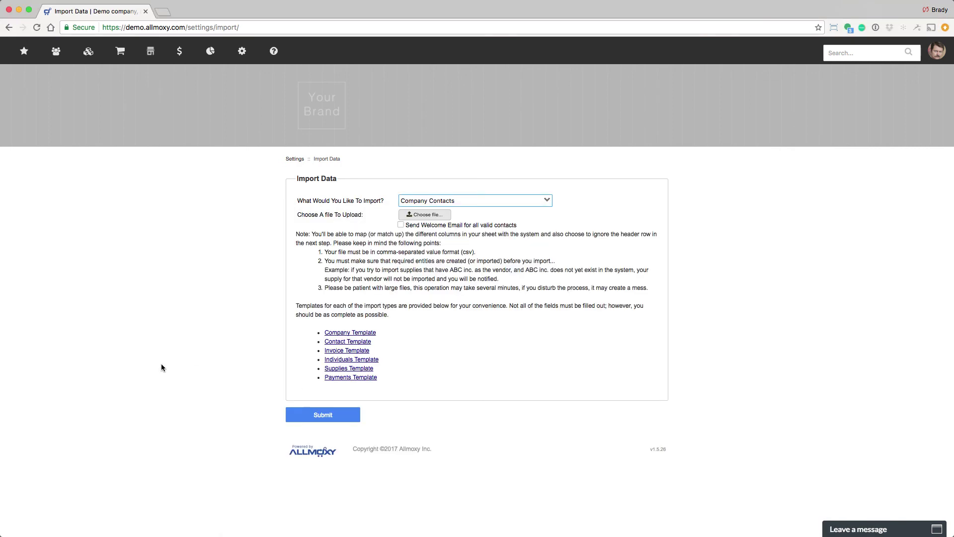
# Open a blank Add Company Contact form from the site-wide navigation and look through the Existing Company choices without selecting one
pyautogui.moveTo(57, 52)
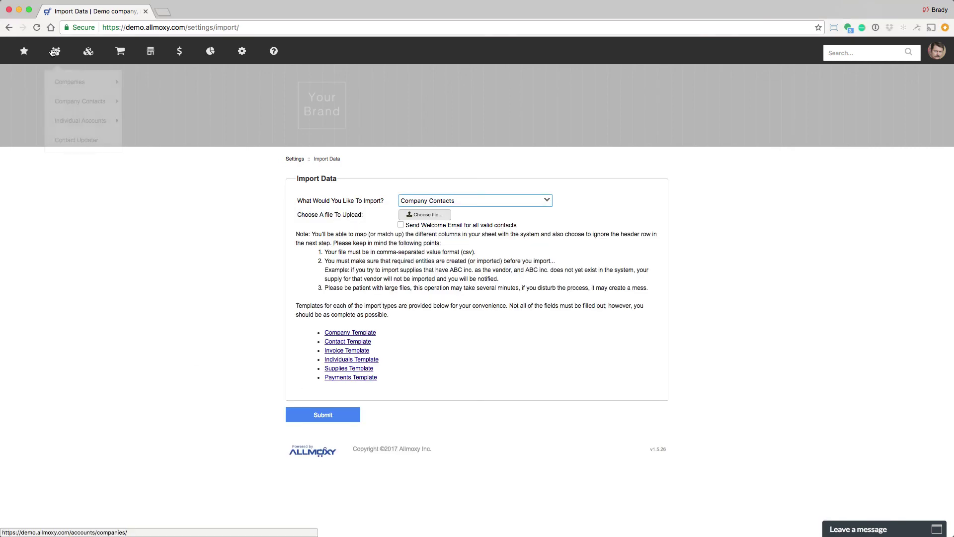
pyautogui.moveTo(74, 95)
pyautogui.click(139, 121)
pyautogui.click(391, 198)
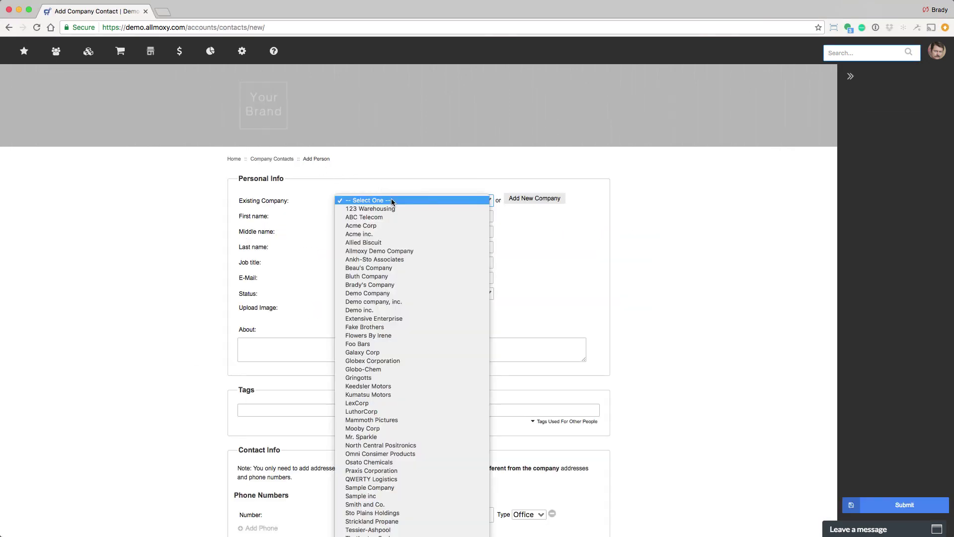
pyautogui.click(391, 199)
pyautogui.moveTo(180, 58)
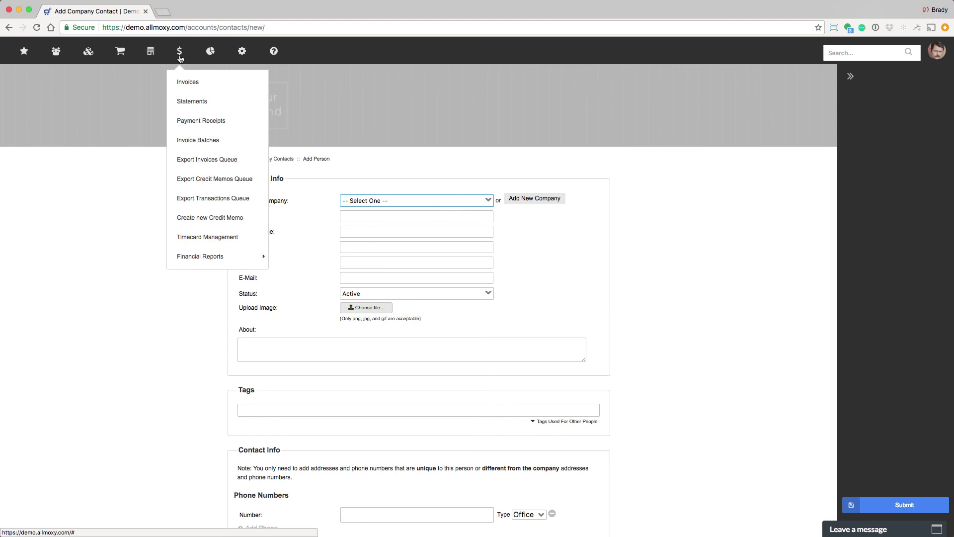
pyautogui.click(180, 59)
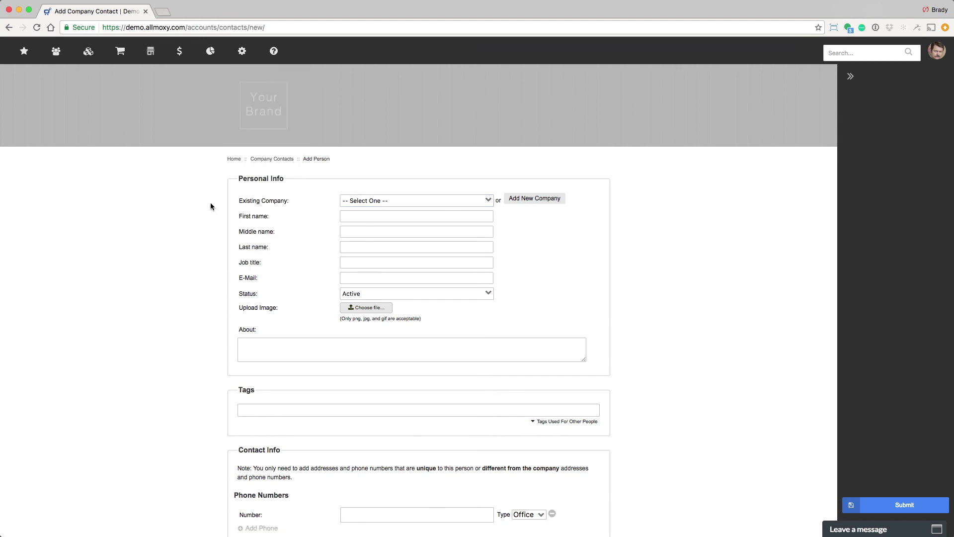
# Allow the new contact to log in under User Account and review the form's username, password and time zone fields
pyautogui.scroll(-4, 211, 203)
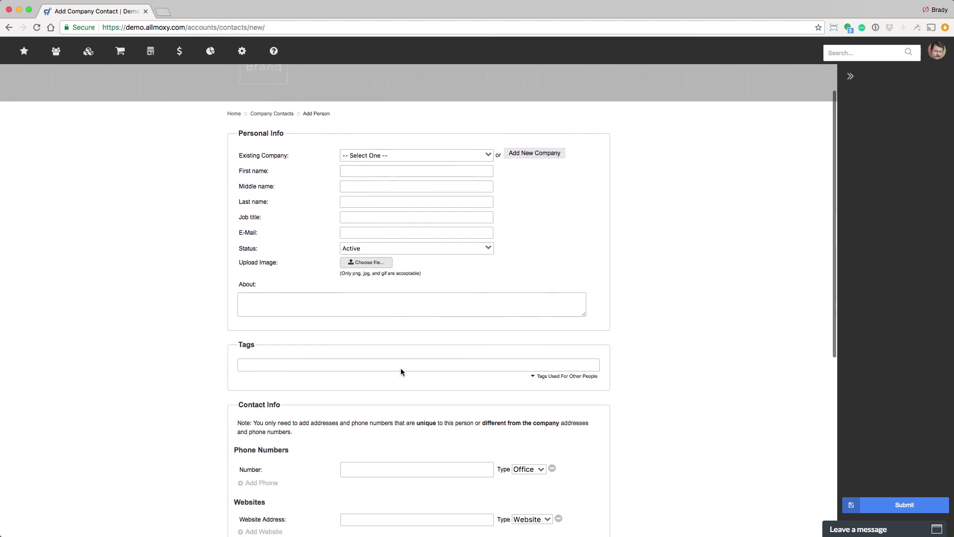
pyautogui.scroll(-10, 402, 384)
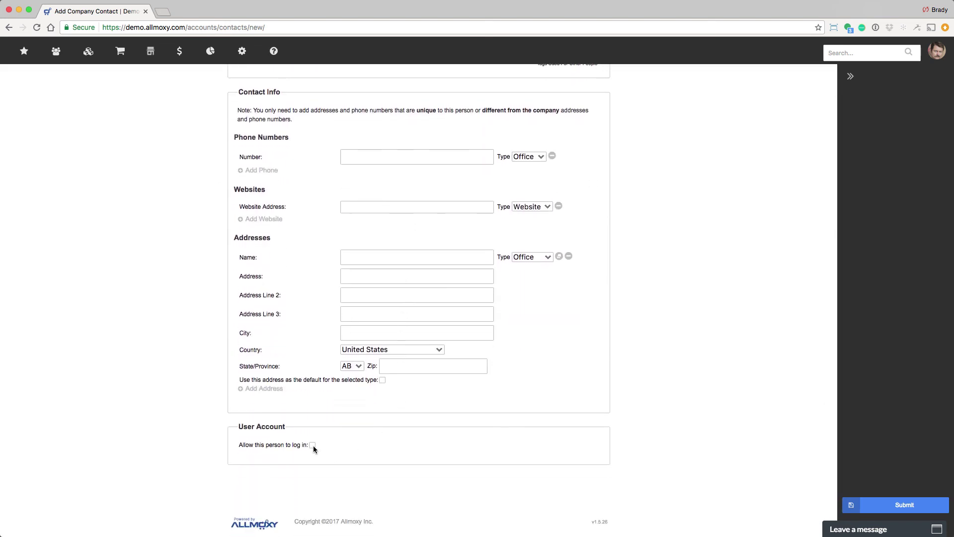
pyautogui.click(313, 444)
pyautogui.scroll(-3, 422, 437)
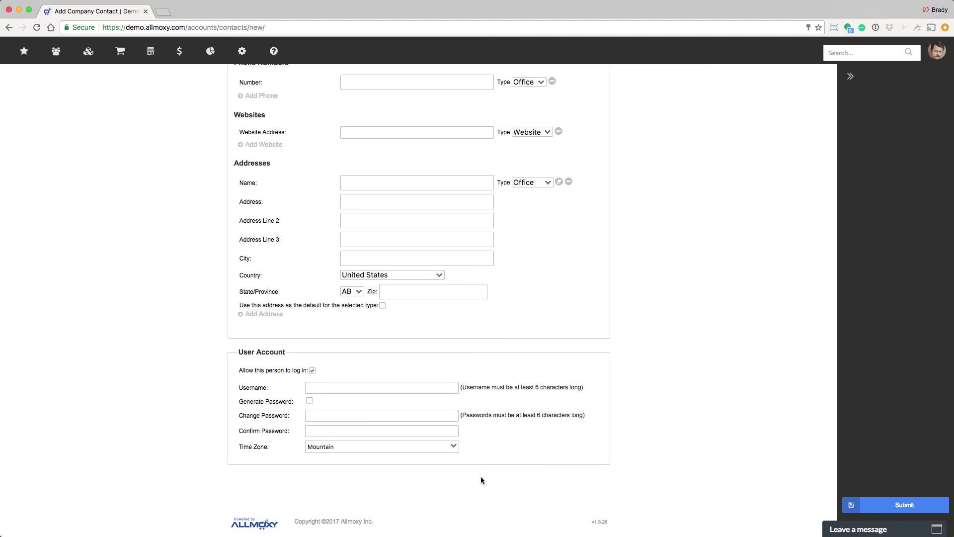
pyautogui.scroll(10, 473, 479)
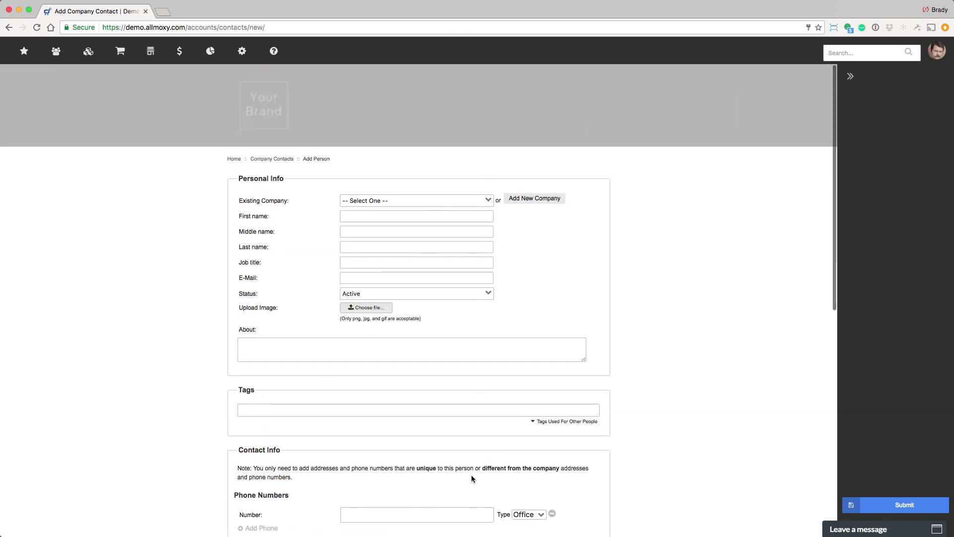
pyautogui.scroll(-10, 471, 478)
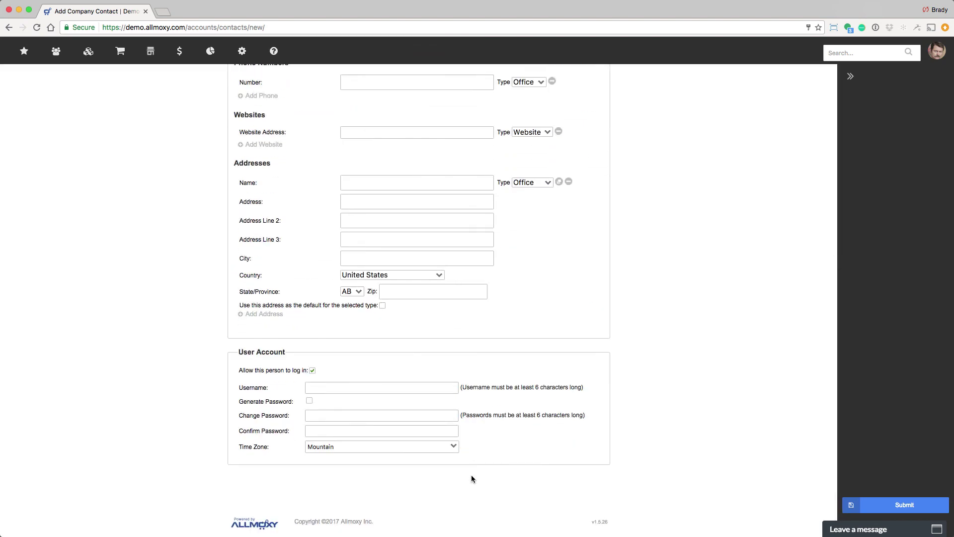